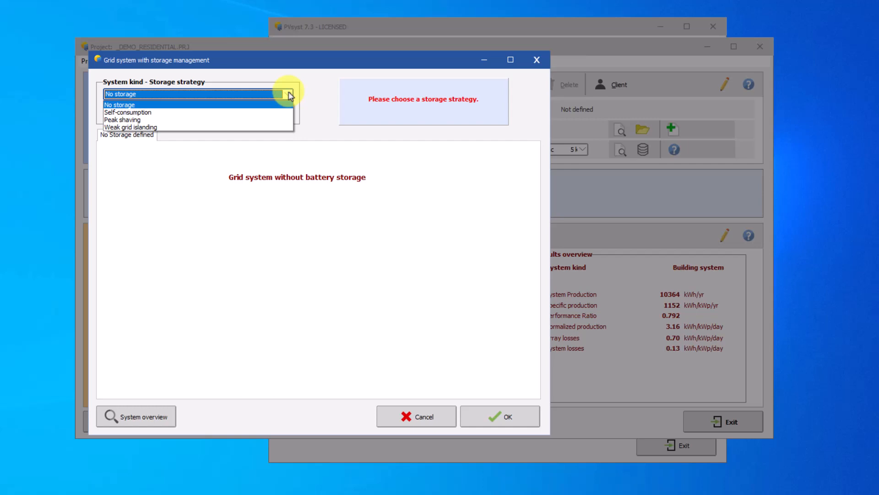
Step: Choose the Self-consumption storage strategy and accept the user's needs definition loaded from the hourly CSV file
click(255, 112)
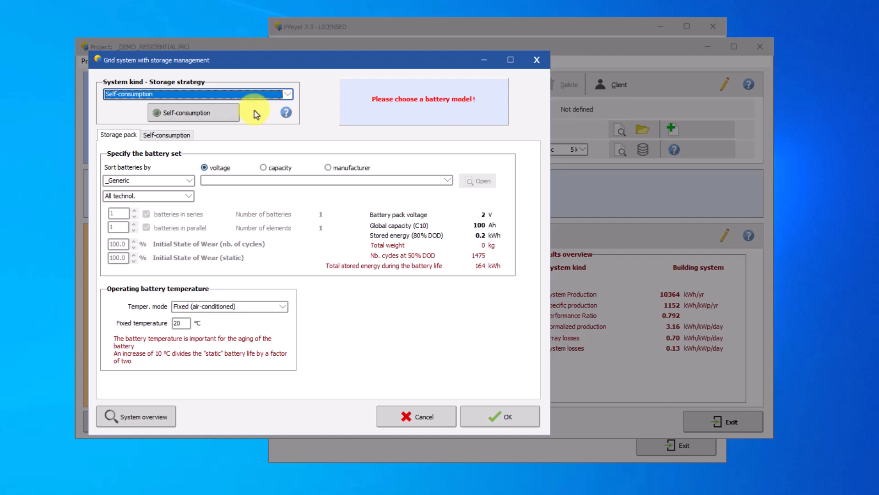
click(222, 113)
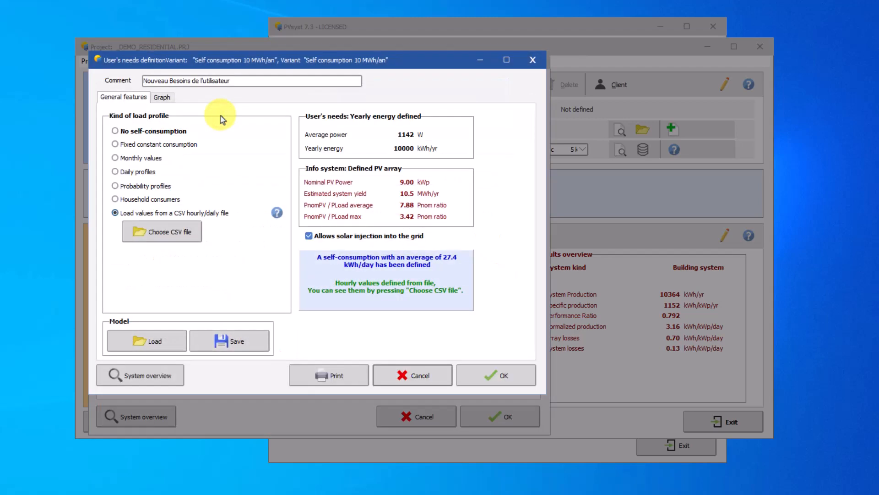
click(500, 373)
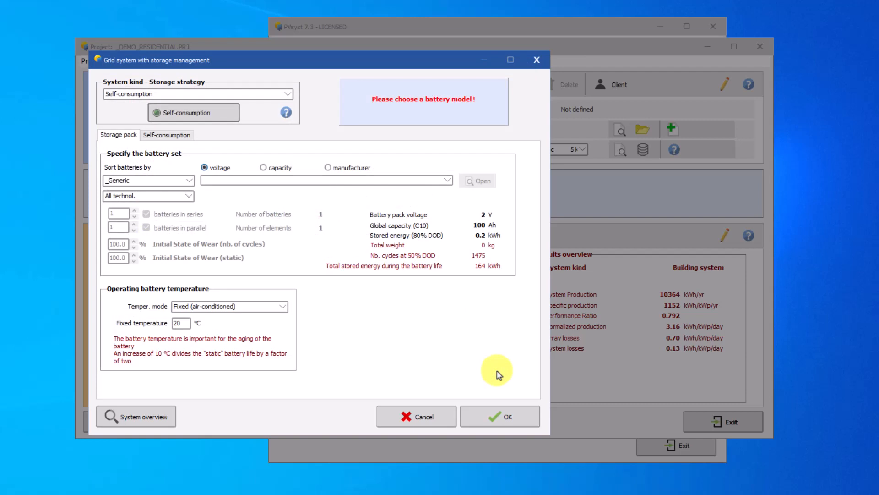
Step: Select the generic 25.6 V 180 Ah Li-Ion battery module, check the self-consumption settings and accept the storage definition
click(447, 181)
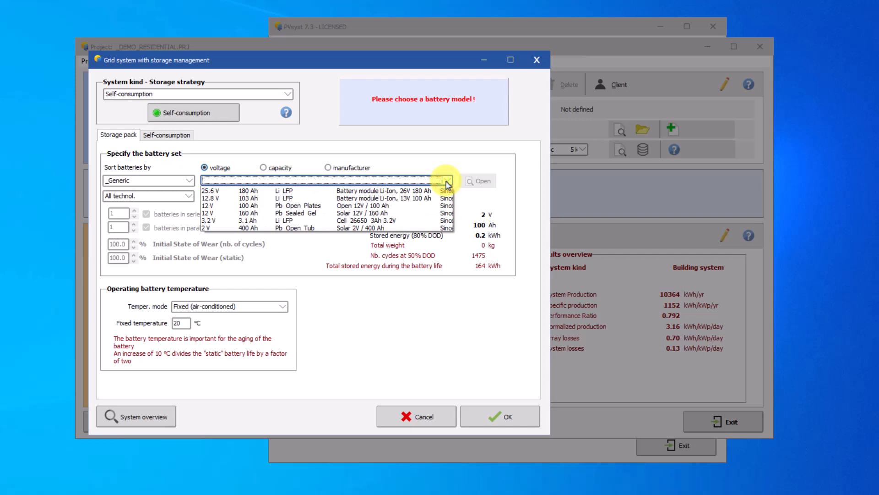
click(418, 190)
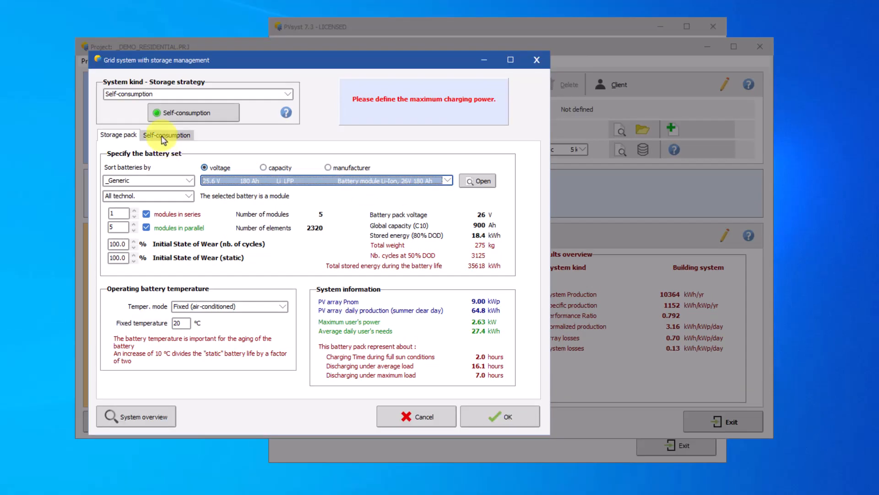
click(163, 137)
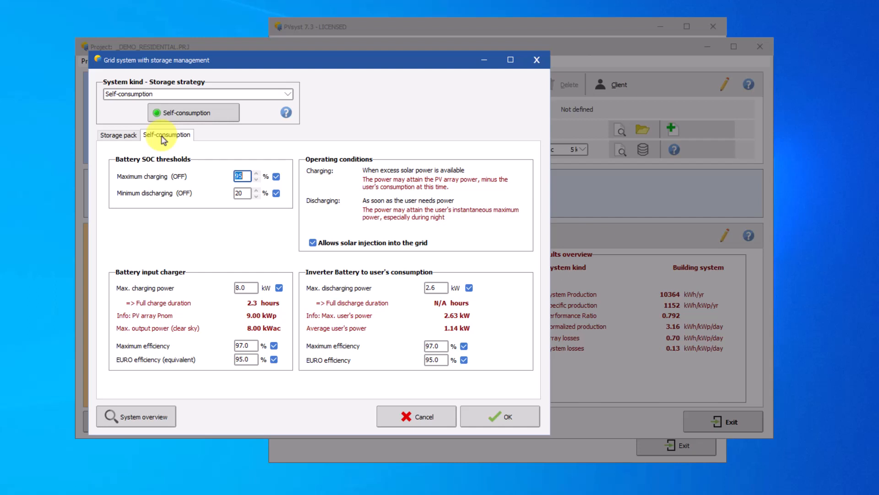
click(501, 414)
Step: Run the self-consumption simulation with recomputed shading tables and view its yearly loss diagram
click(464, 319)
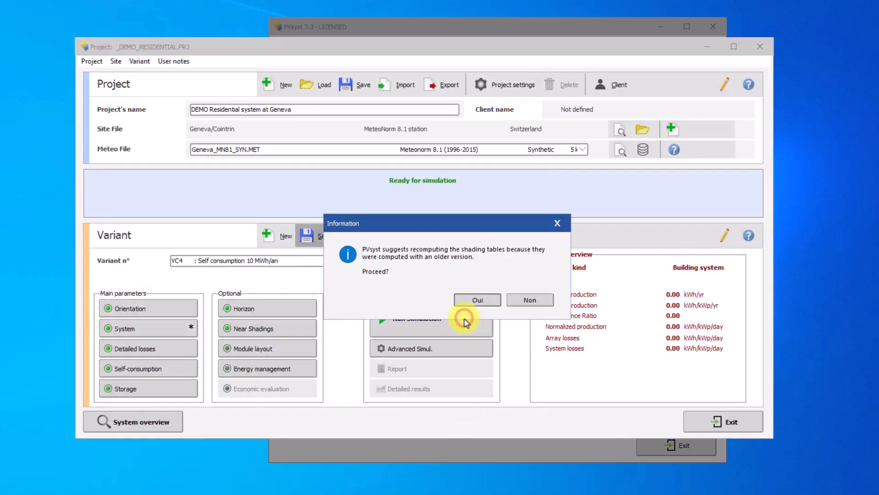
click(471, 300)
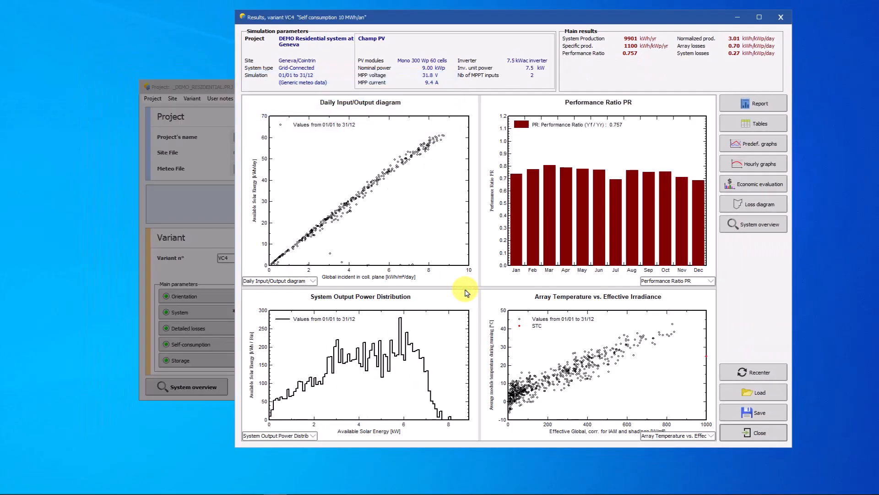
click(726, 204)
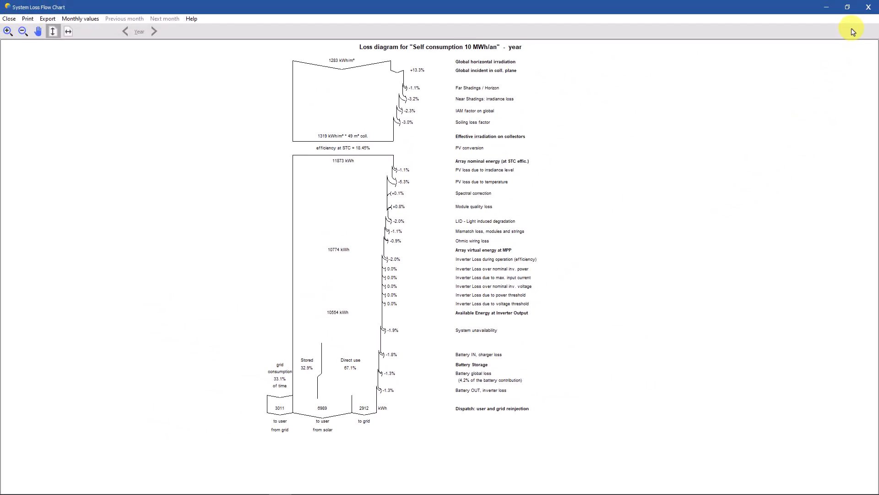
click(870, 6)
click(777, 20)
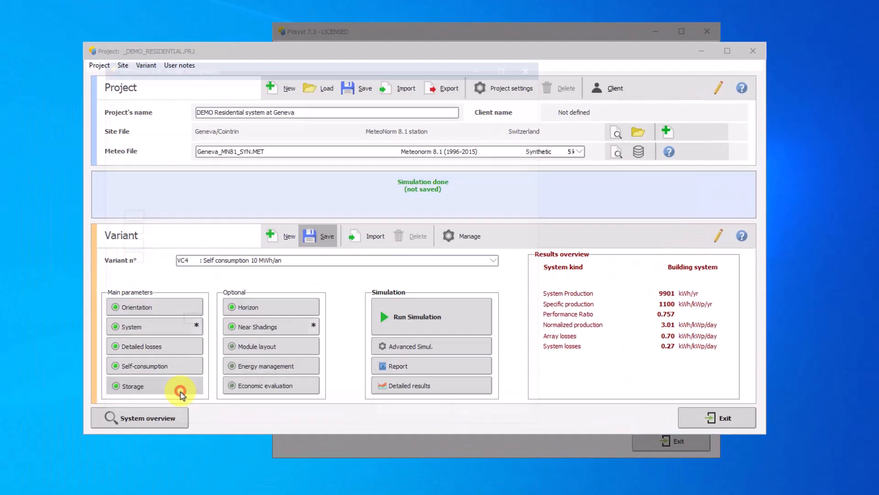
Step: Change the storage strategy to Peak shaving with a grid power limit of 5 kW and accept it
click(181, 393)
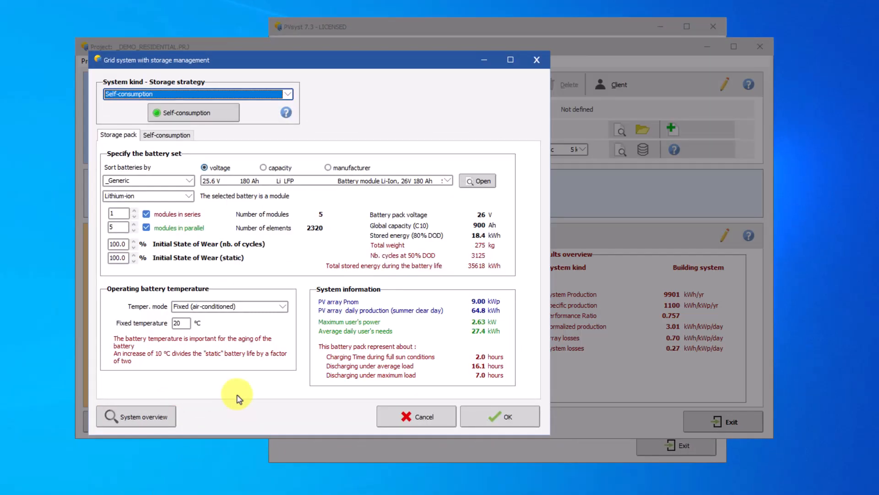
click(288, 94)
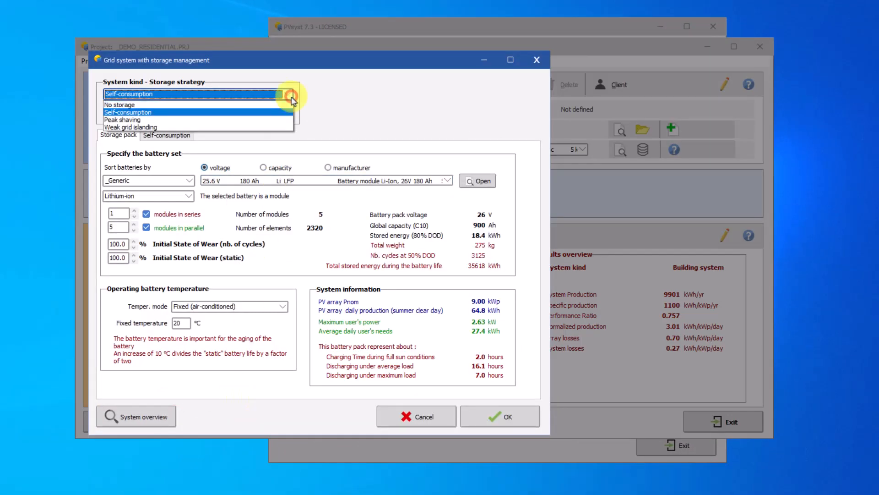
click(261, 112)
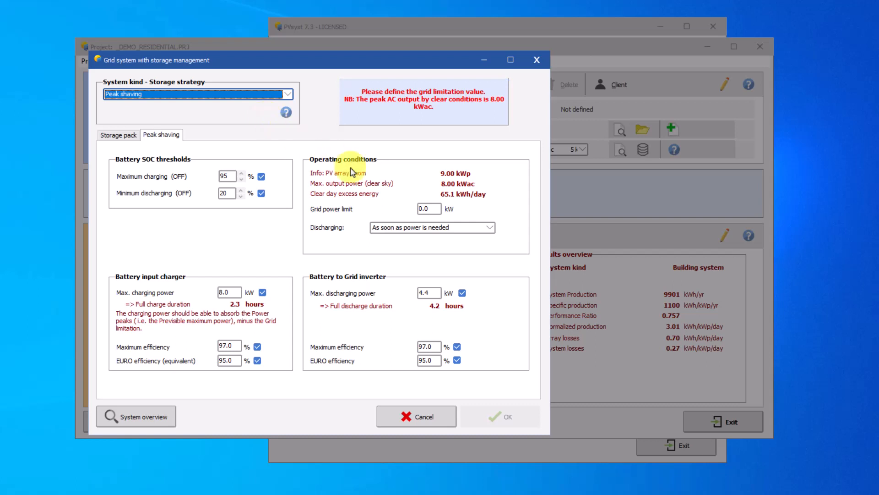
click(421, 209)
text(5)
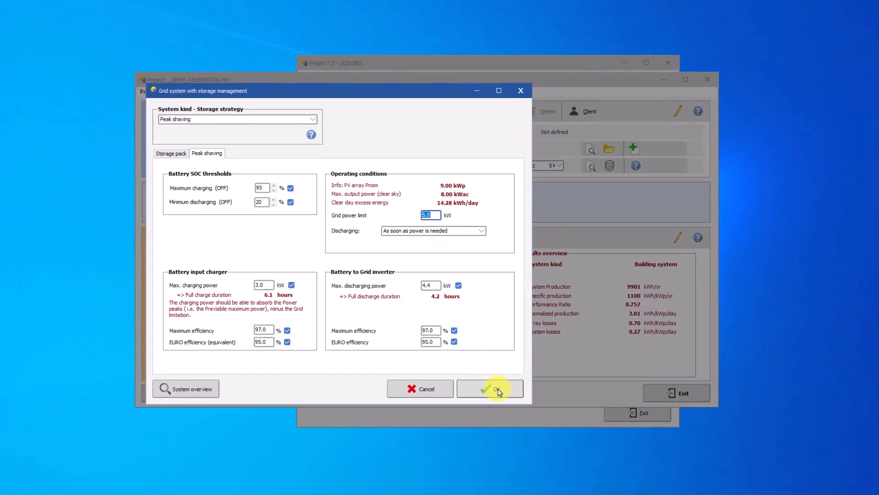
click(506, 418)
Step: Run the simulation for the peak shaving strategy and view its yearly loss diagram
click(439, 305)
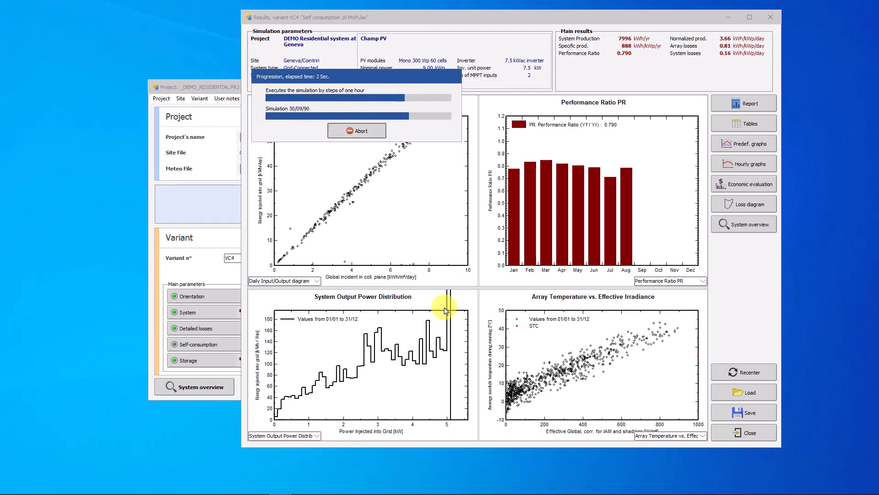
click(738, 203)
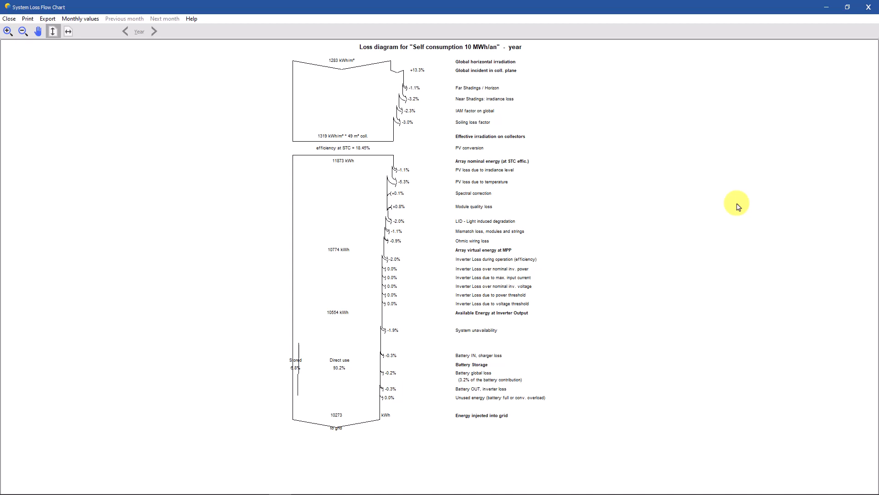
click(871, 8)
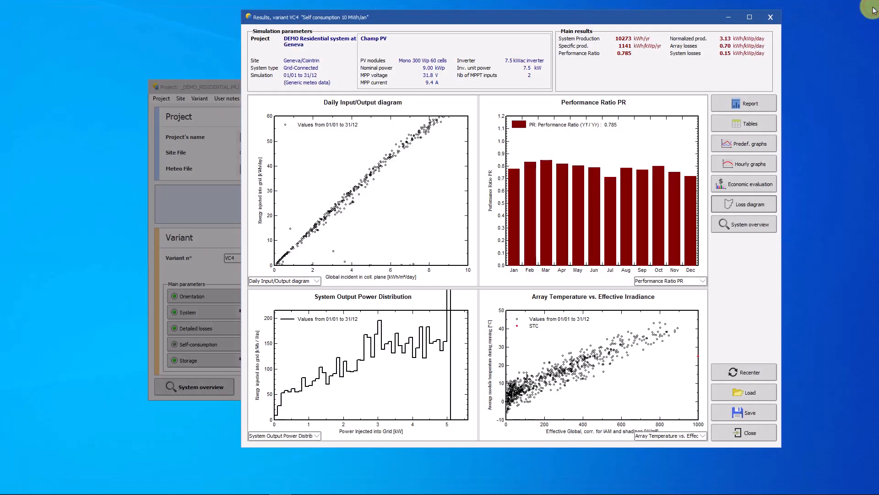
click(770, 17)
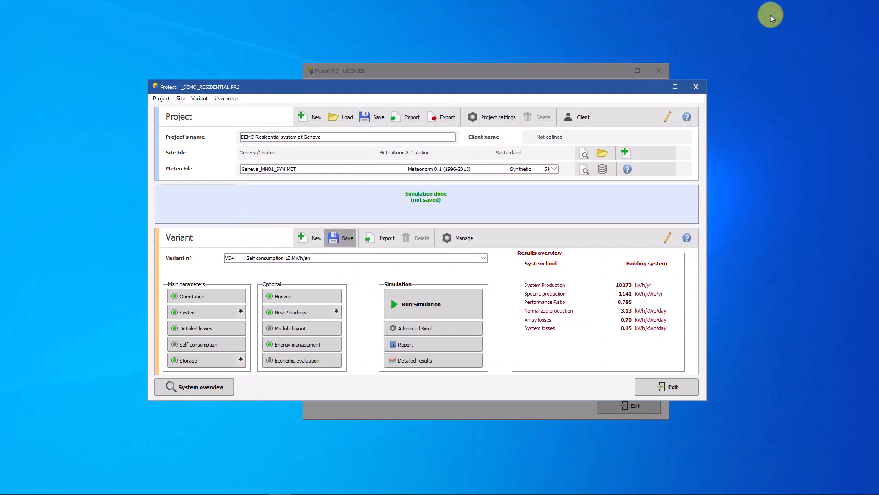
Step: Reopen the storage definition and change its strategy to Weak grid islanding
click(200, 360)
click(317, 125)
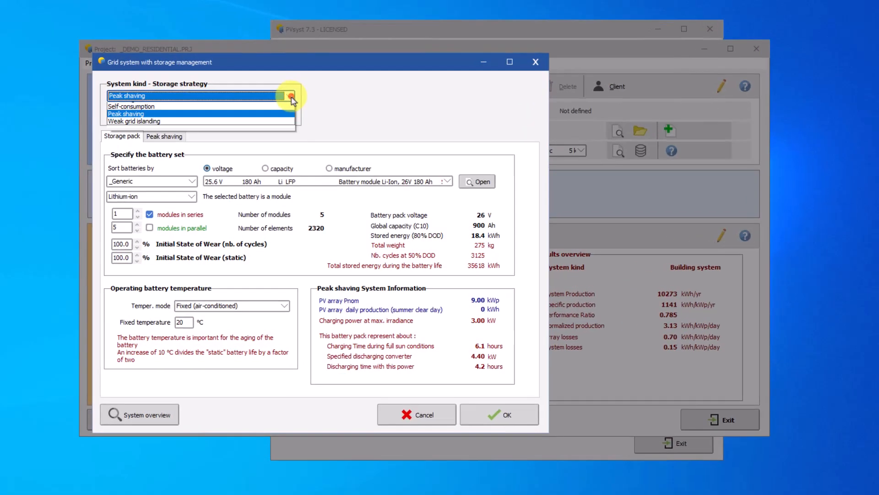
click(274, 127)
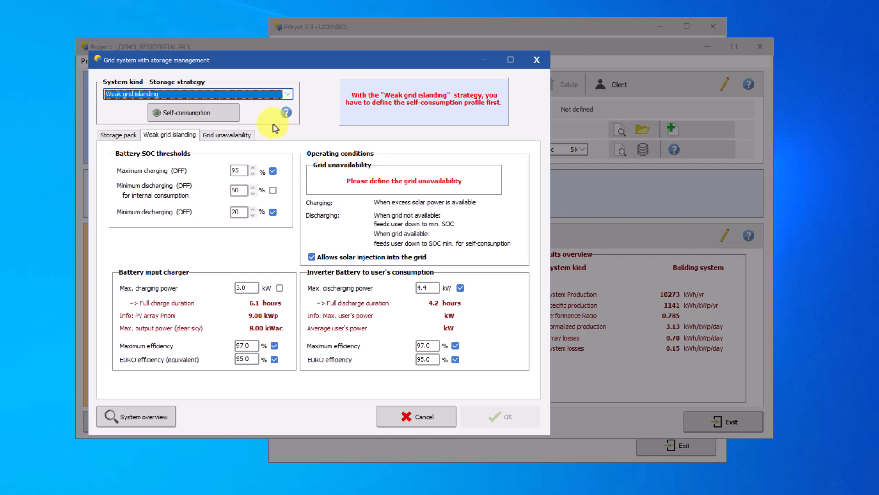
Step: Set the grid unavailability time fraction to 20% and generate the random unavailability periods
click(238, 135)
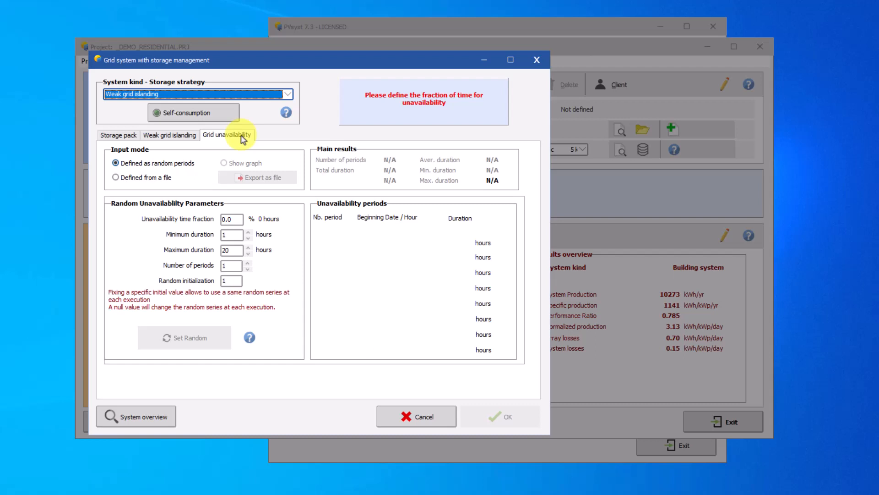
double_click(230, 218)
text(20)
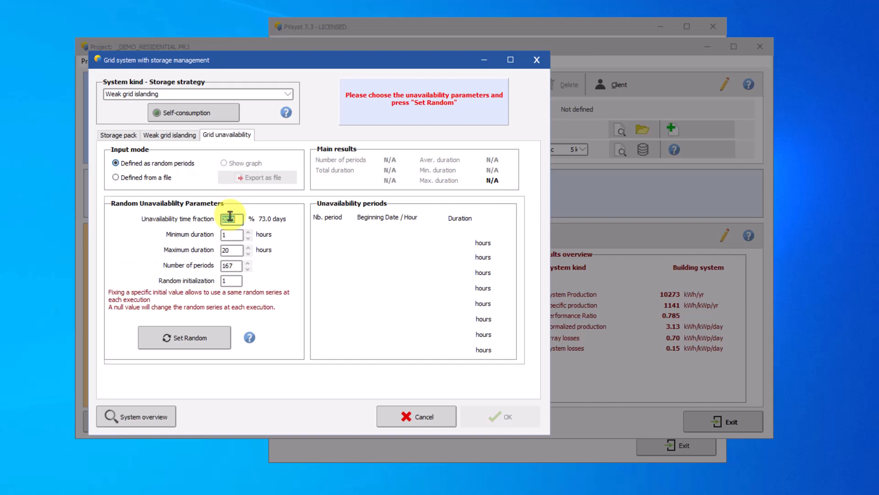
click(184, 341)
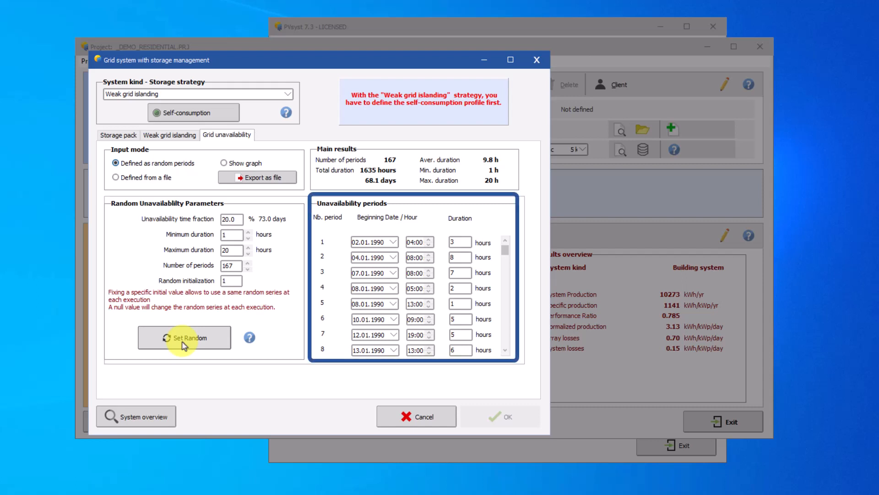
Step: Review the generated unavailability periods as a list and a graph, and accept the weak grid islanding settings
drag(505, 250, 507, 292)
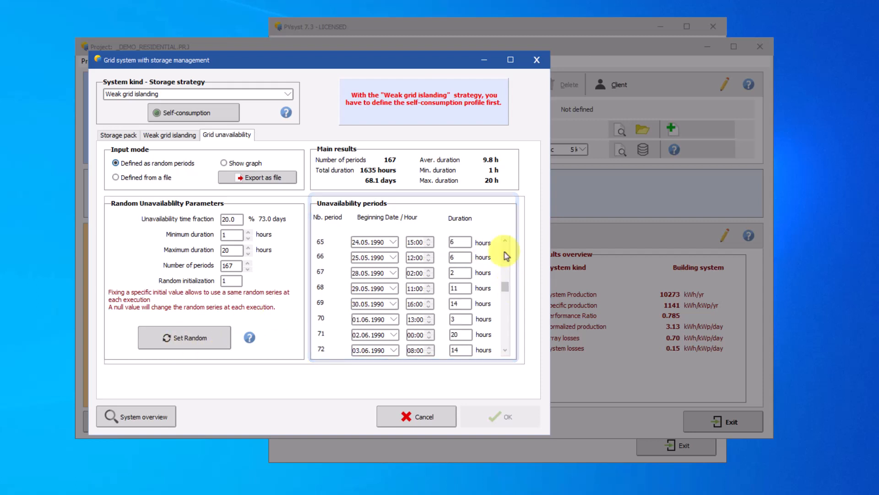
click(248, 164)
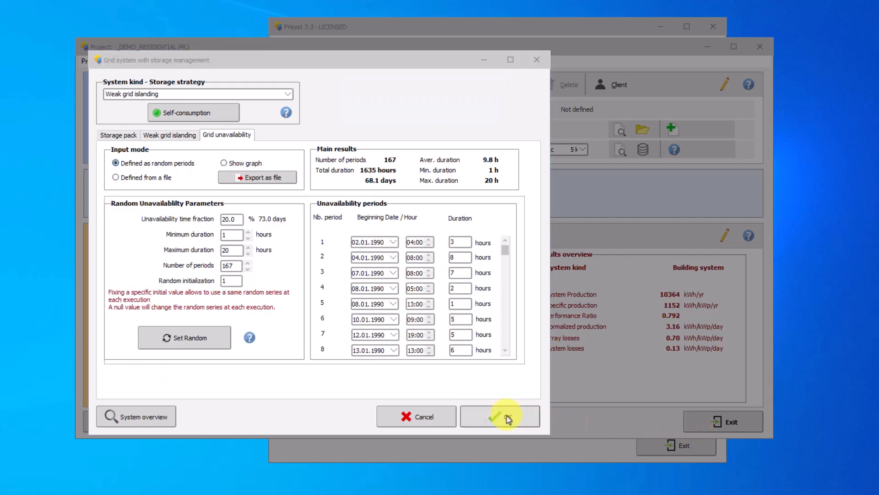
click(503, 417)
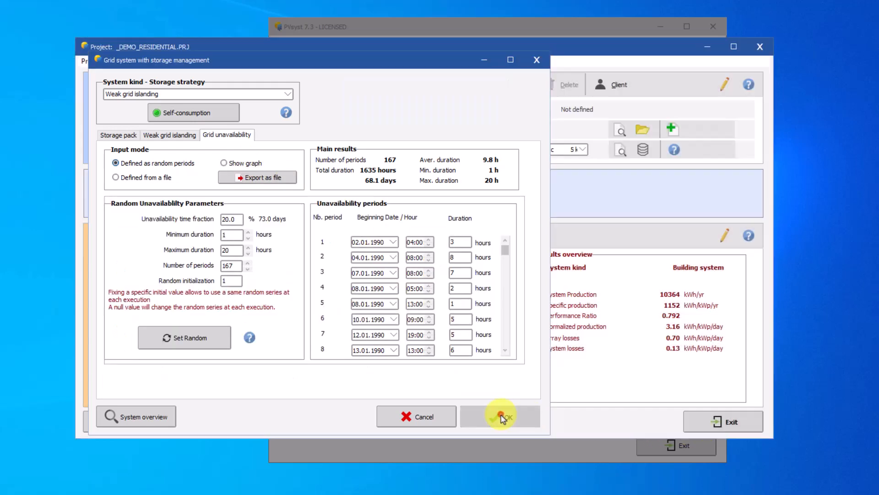
Step: Run the weak grid islanding simulation with recomputed shading tables and open its loss diagram
click(447, 320)
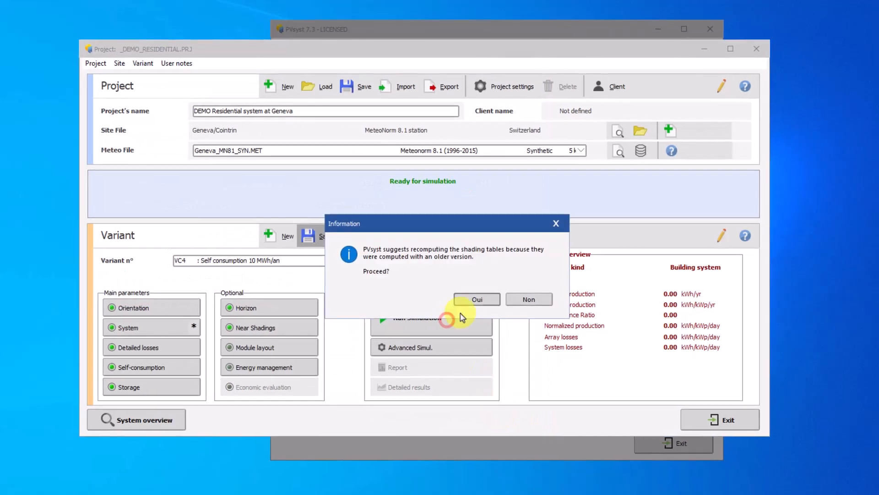
click(476, 297)
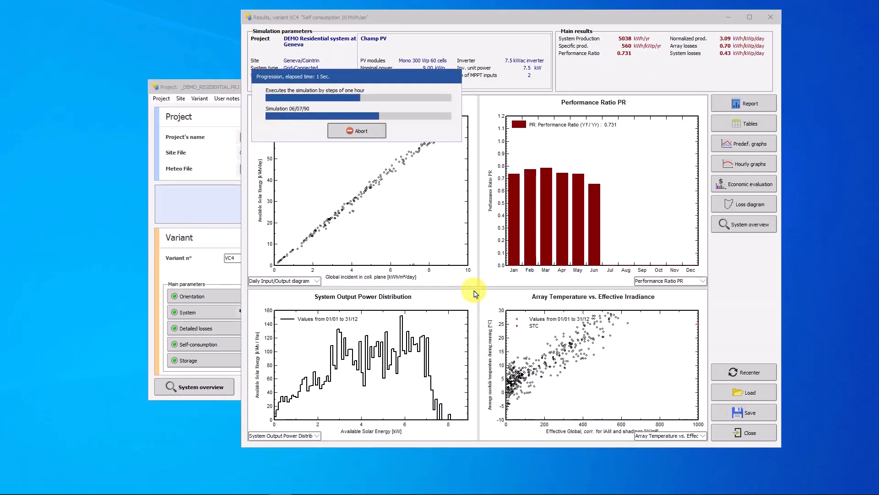
click(736, 205)
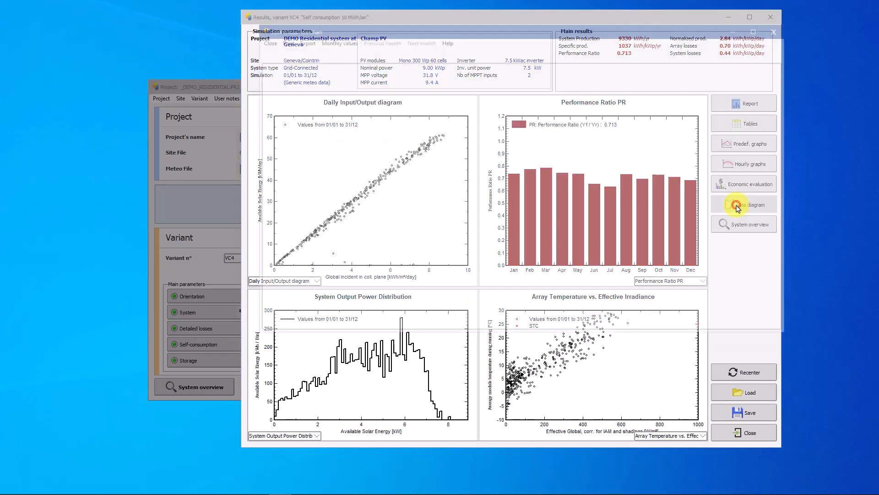